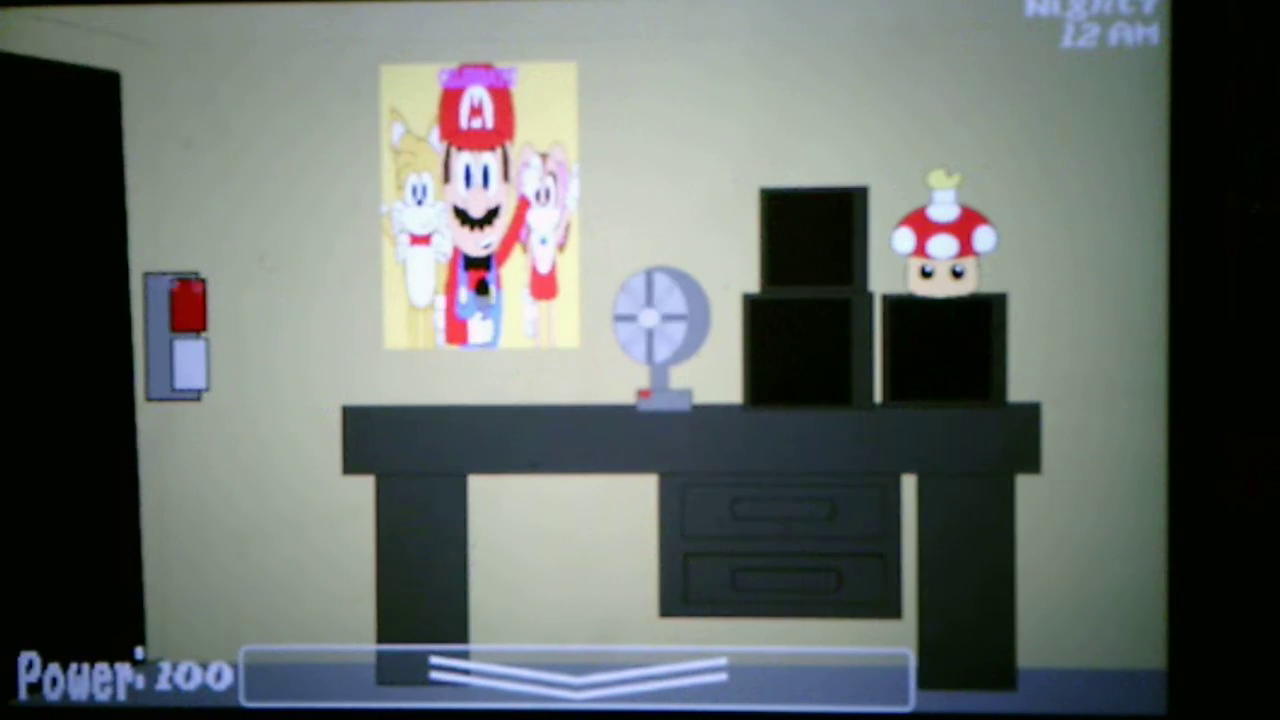
Step: Close the left and right doors and raise the camera monitor
{"action": "left_click", "coordinate": [177, 300]}
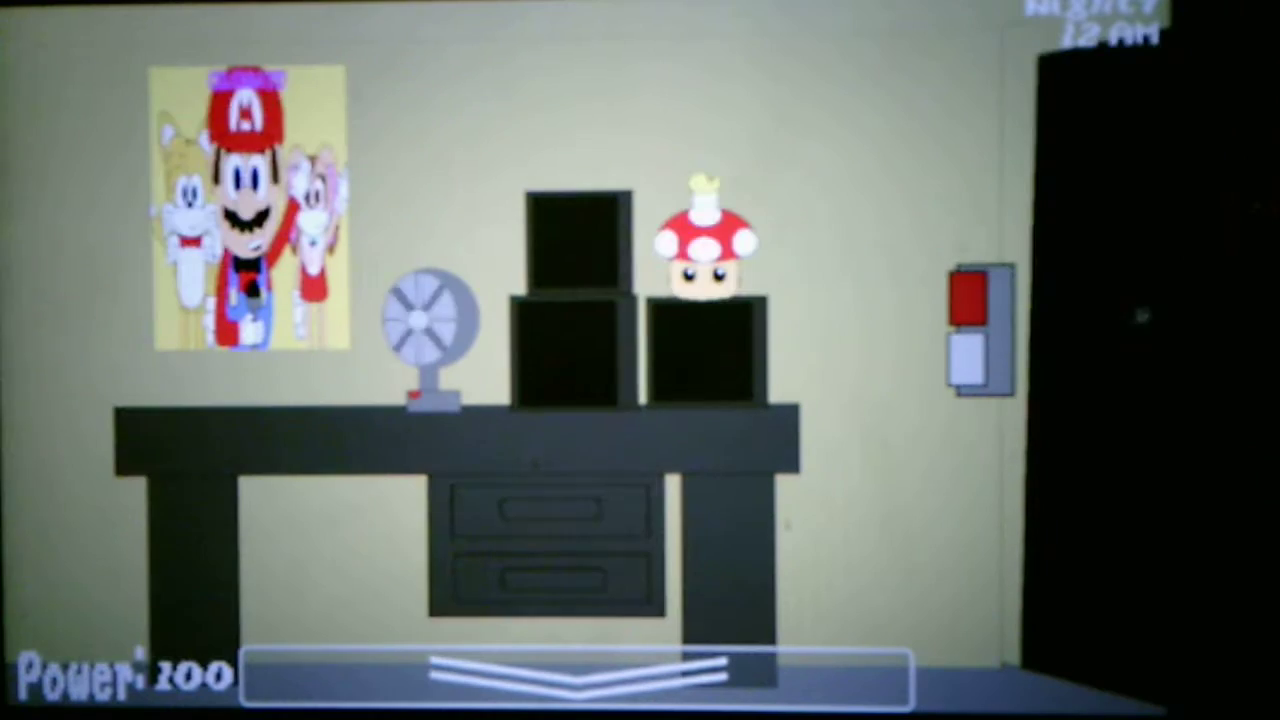
{"action": "left_click", "coordinate": [968, 297]}
{"action": "left_click", "coordinate": [774, 680]}
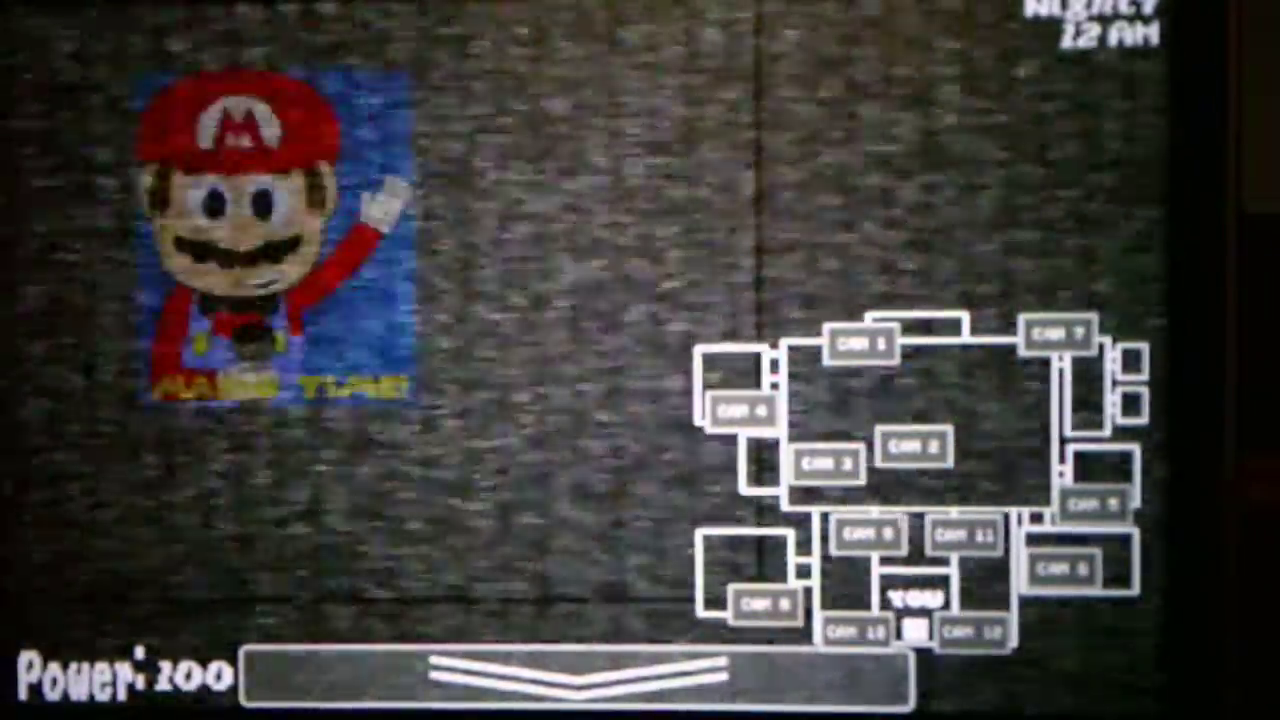
Step: Brighten the screen and flip between camera feeds to track the gold Mario
{"action": "key", "text": "F2"}
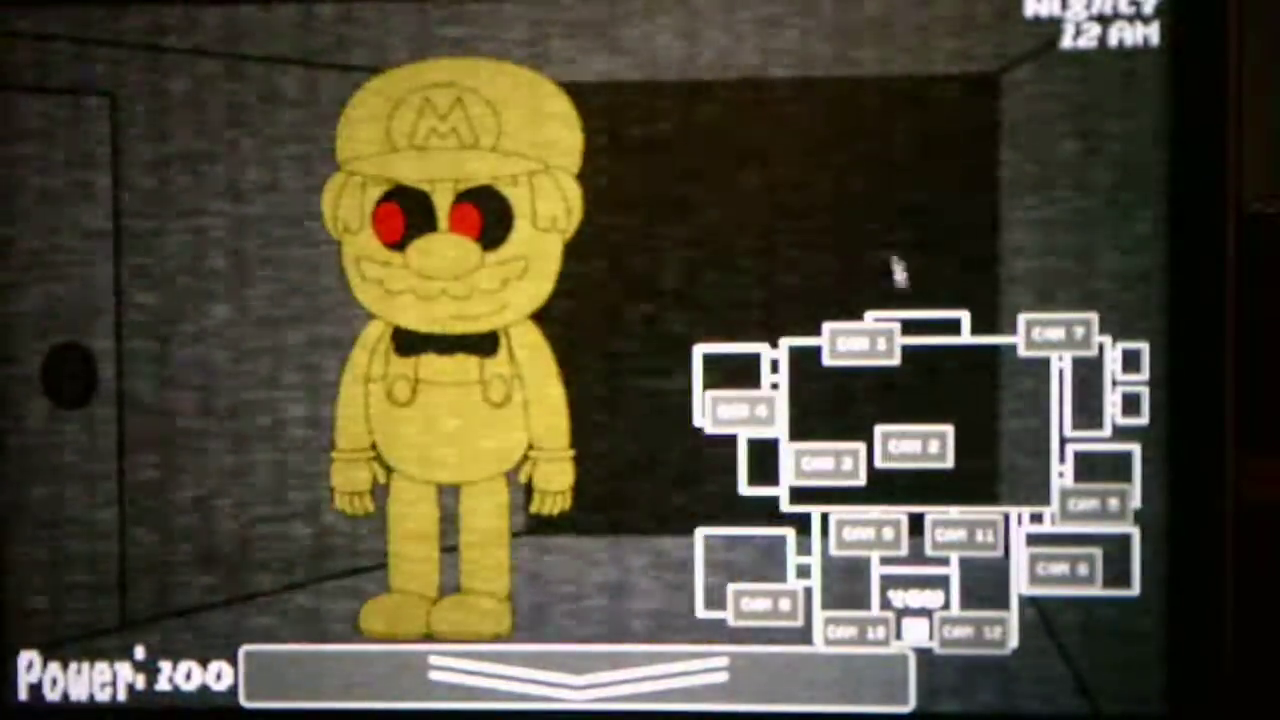
{"action": "left_click", "coordinate": [892, 343]}
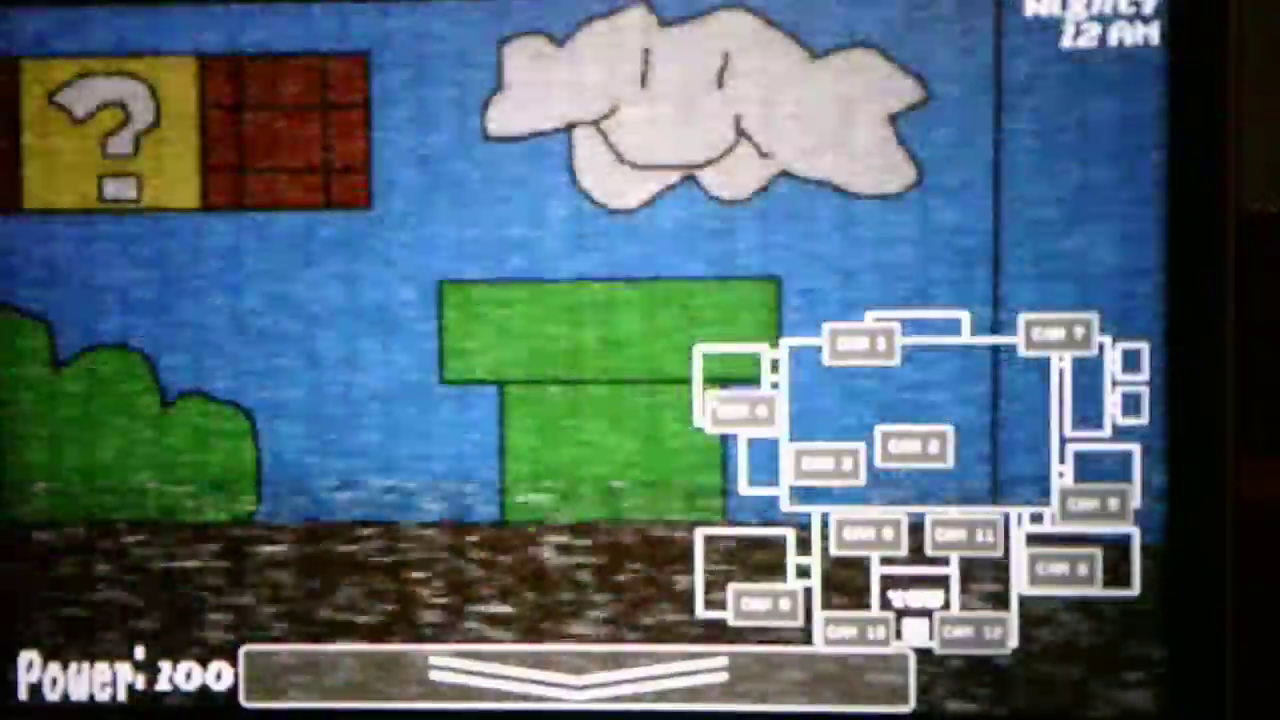
{"action": "left_click", "coordinate": [1095, 505]}
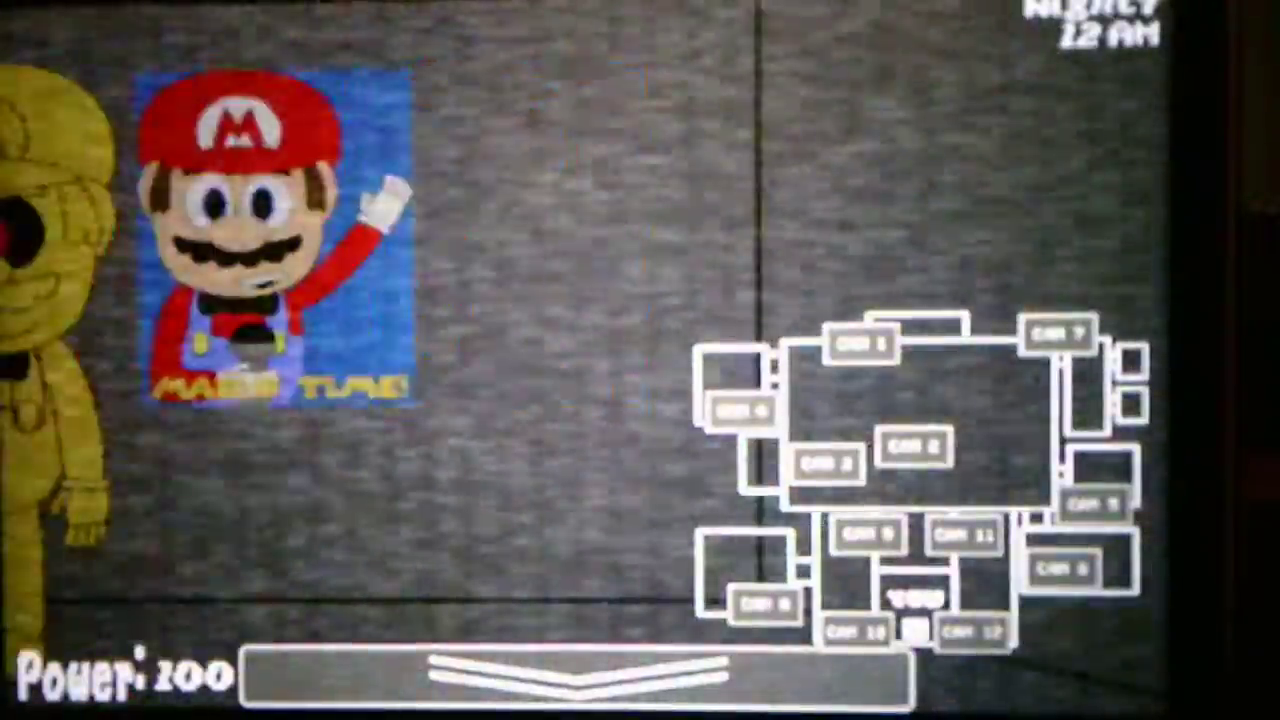
{"action": "left_click", "coordinate": [914, 447]}
{"action": "left_click", "coordinate": [1095, 503]}
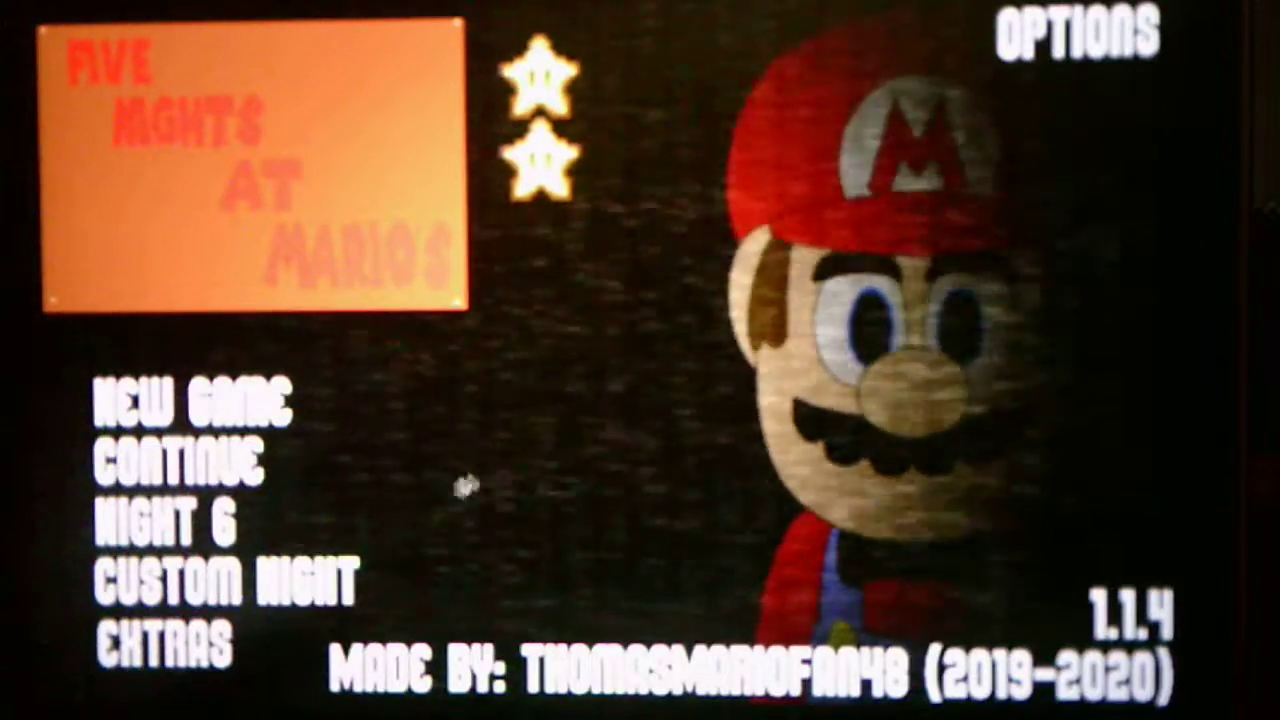
Step: Open Custom Night and cycle presets to Super Show, with every character at 15
{"action": "left_click", "coordinate": [345, 585]}
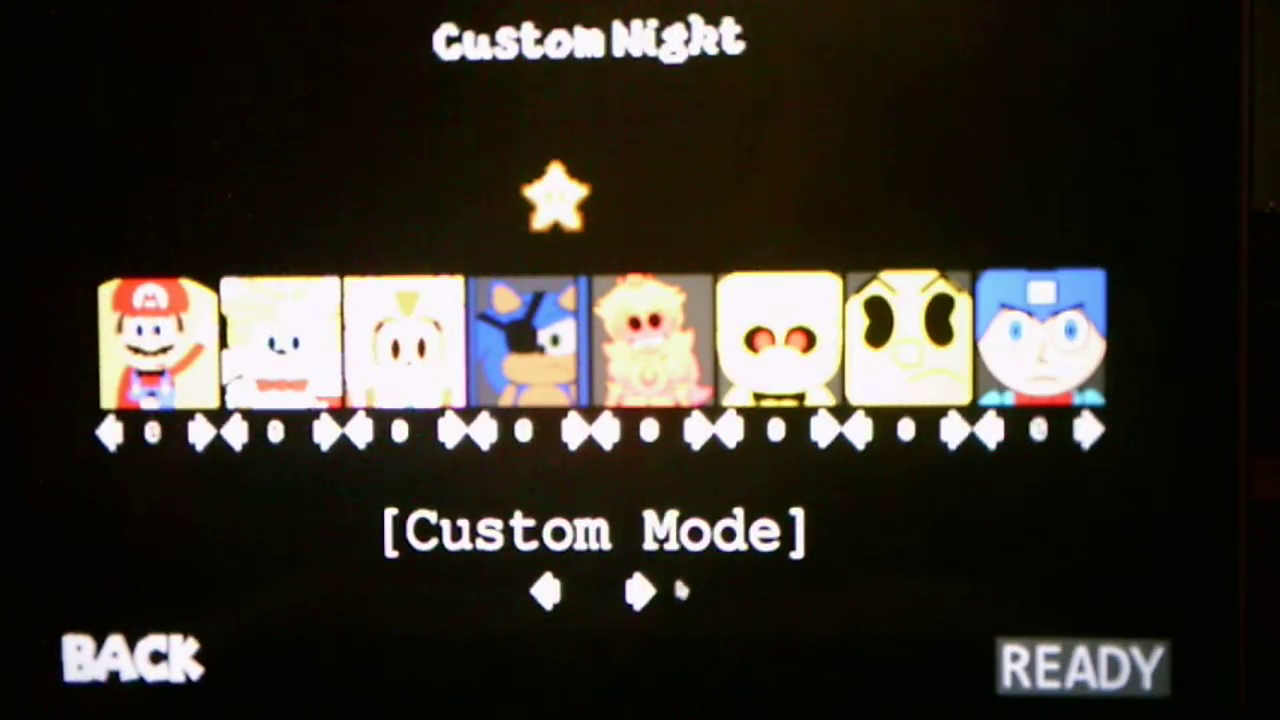
{"action": "left_click", "coordinate": [643, 594]}
{"action": "left_click", "coordinate": [643, 595]}
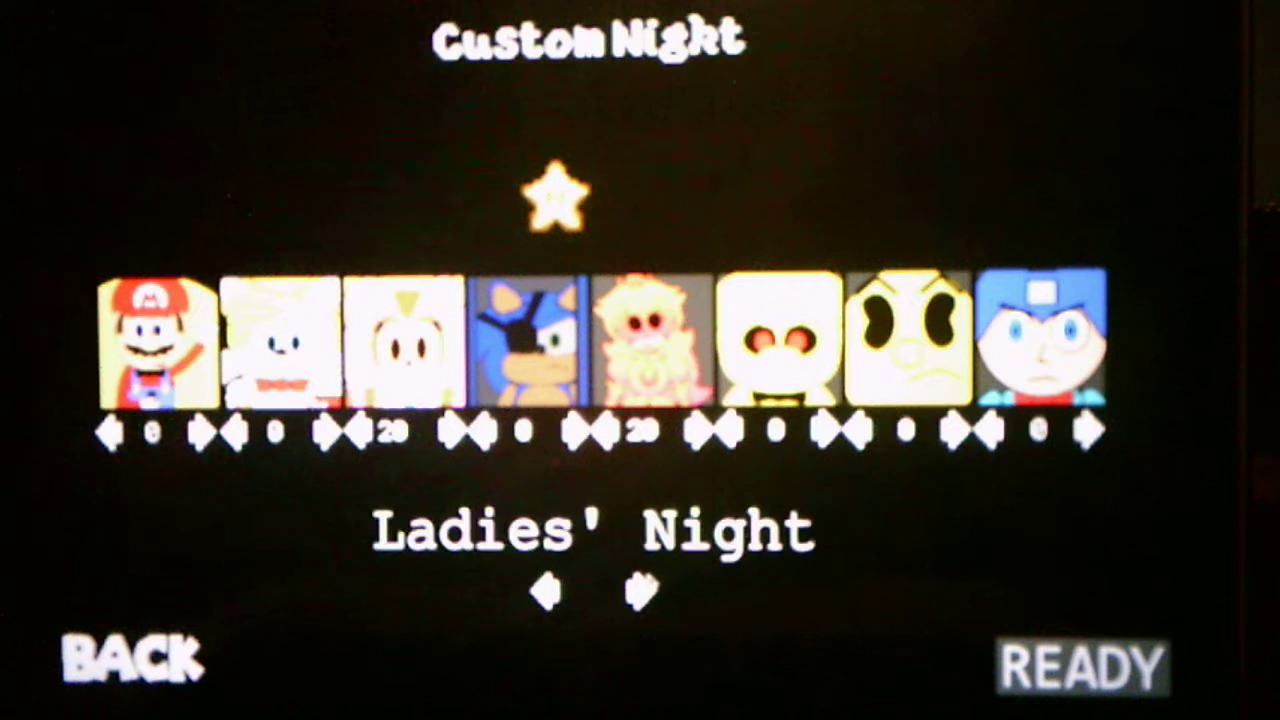
{"action": "left_click", "coordinate": [643, 595]}
{"action": "left_click", "coordinate": [643, 594]}
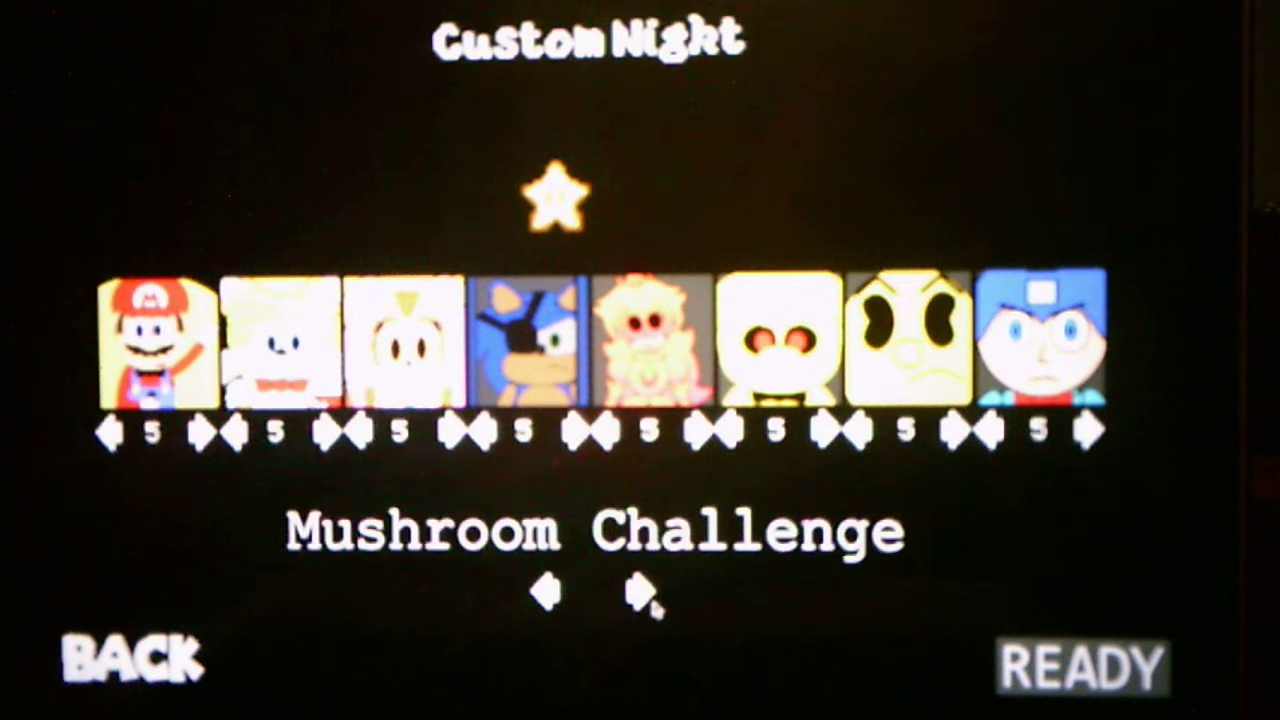
{"action": "left_click", "coordinate": [643, 594]}
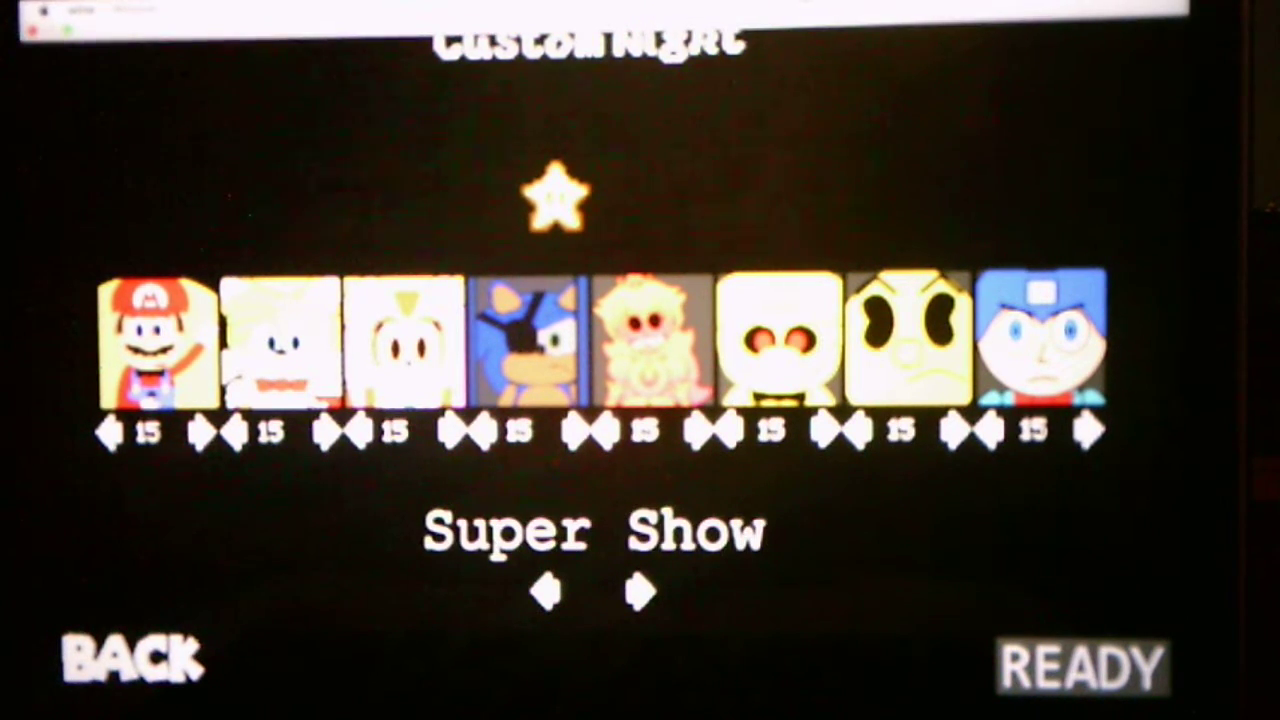